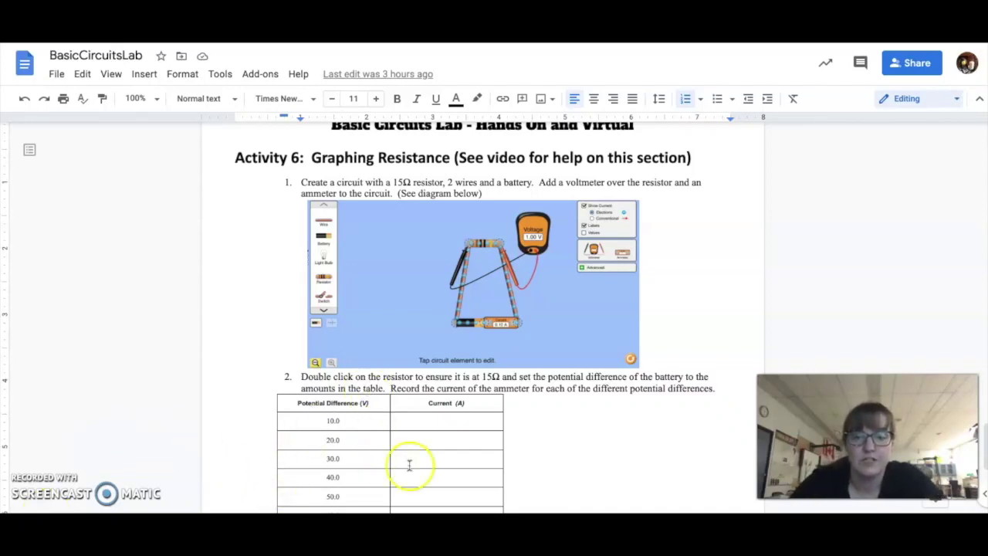
# Select and copy the full Potential Difference and Current data table from the BasicCircuitsLab document
pyautogui.scroll(-2, 659, 350)
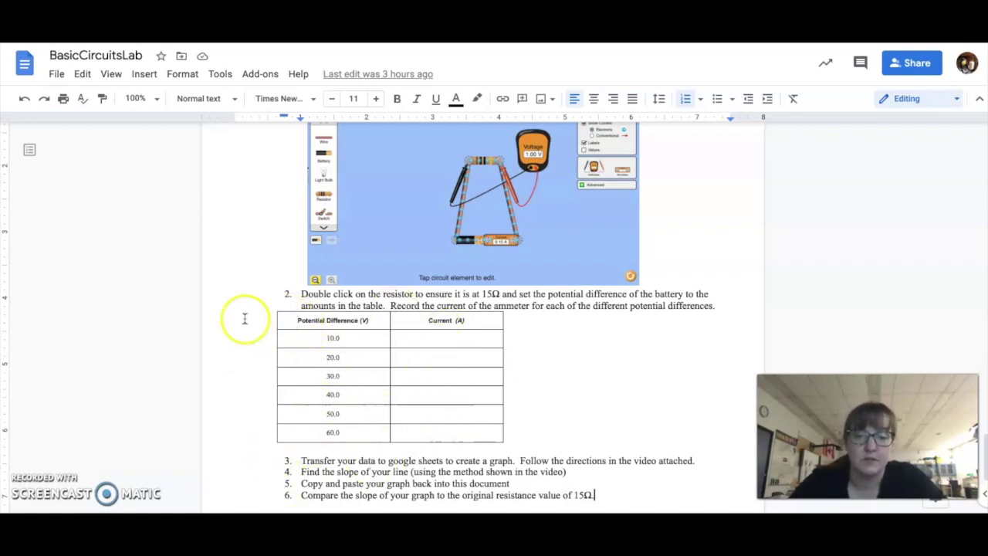
pyautogui.click(420, 356)
pyautogui.moveTo(458, 432); pyautogui.dragTo(302, 328)
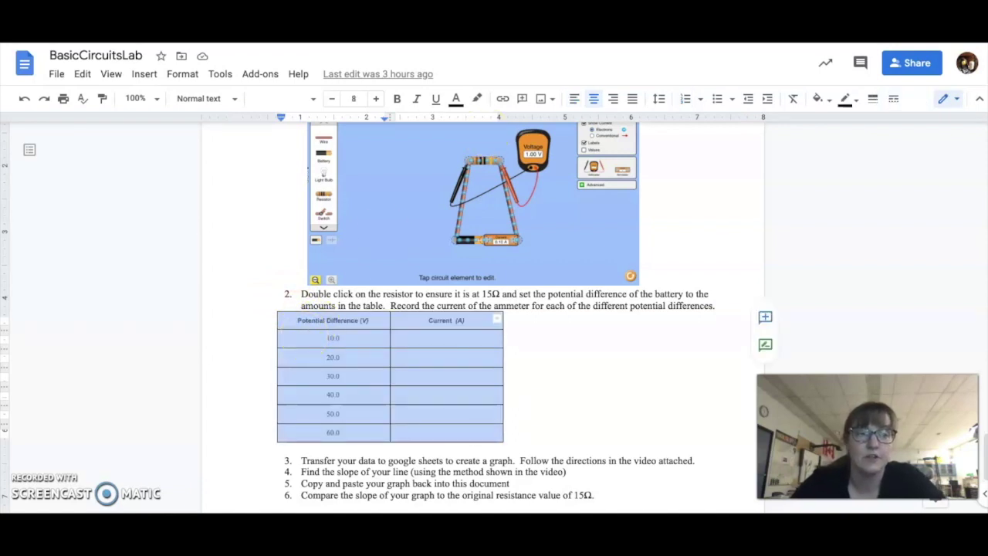
pyautogui.hotkey('ctrl', 't')
pyautogui.click(934, 87)
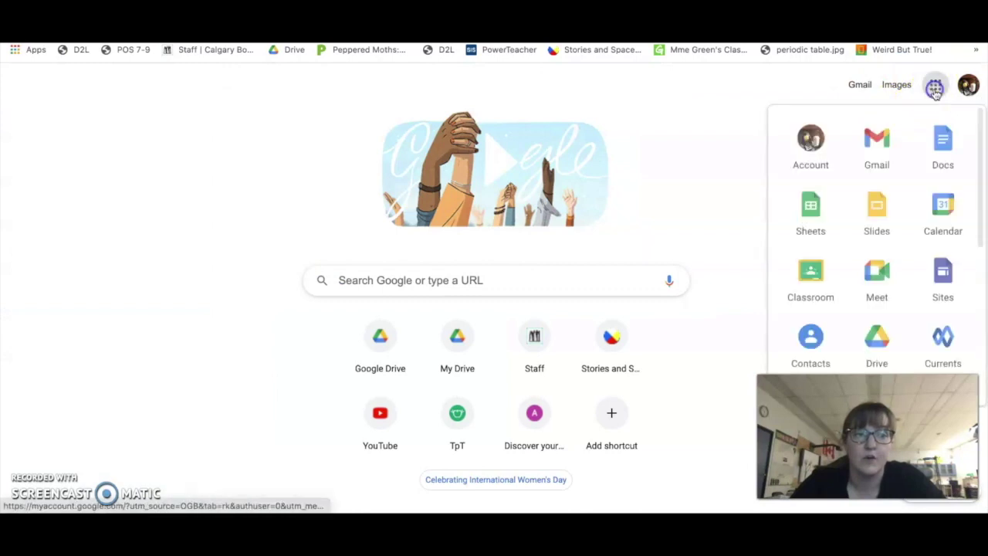
# Launch Google Sheets from the Google apps grid on the new tab
pyautogui.click(805, 218)
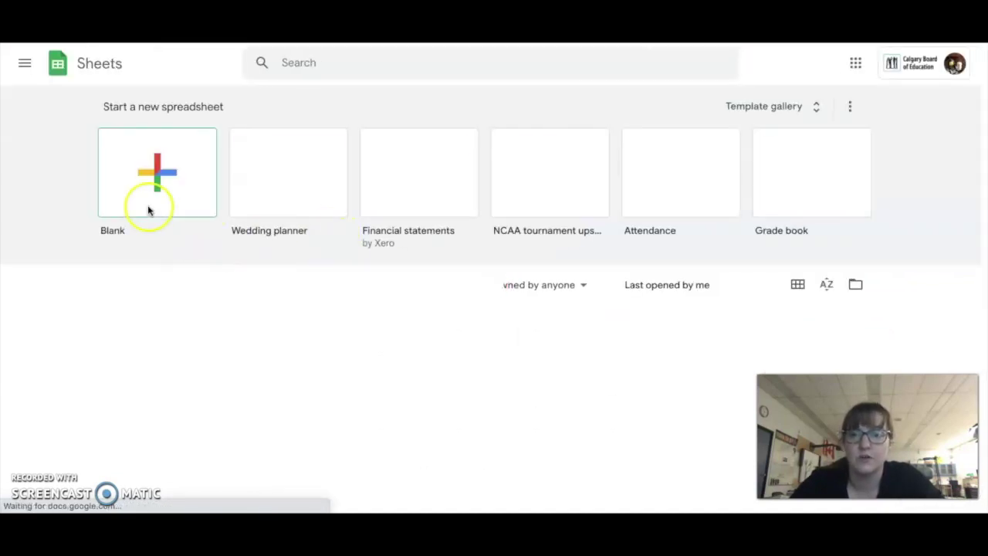
# Create a blank spreadsheet, paste the data table into A1:B7, and widen column A
pyautogui.click(156, 177)
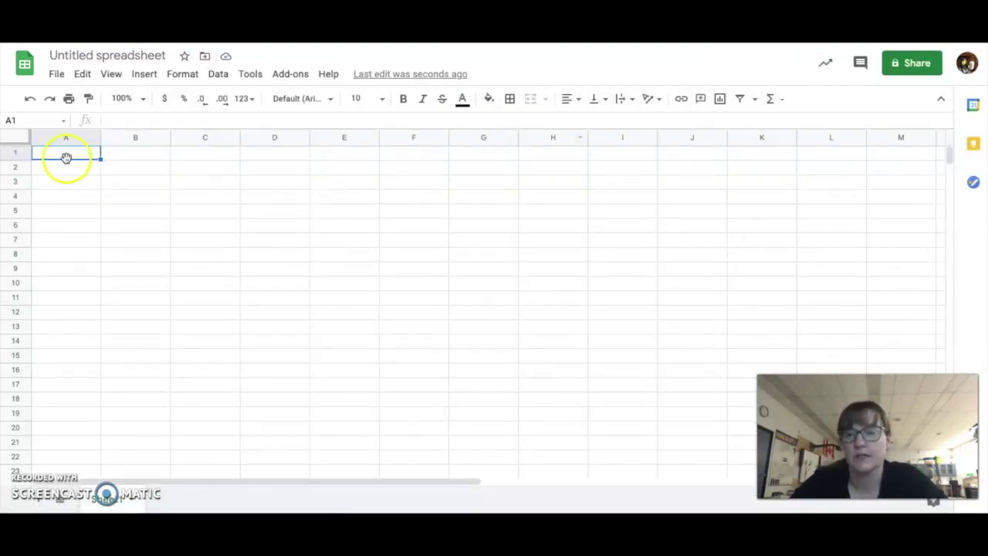
pyautogui.write('Potential Difference (V)\tCurrent (A) 10.0\t0.67 20.0\t1.33 30.0\t2.00 40.0\t2.67 50.0\t3.33 60.0\t4.00')
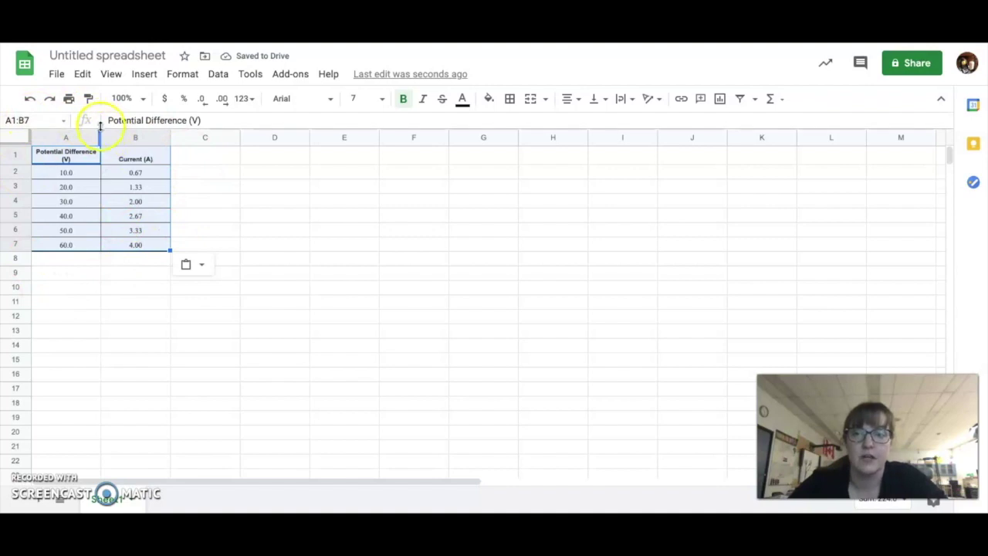
pyautogui.moveTo(101, 131); pyautogui.dragTo(118, 133)
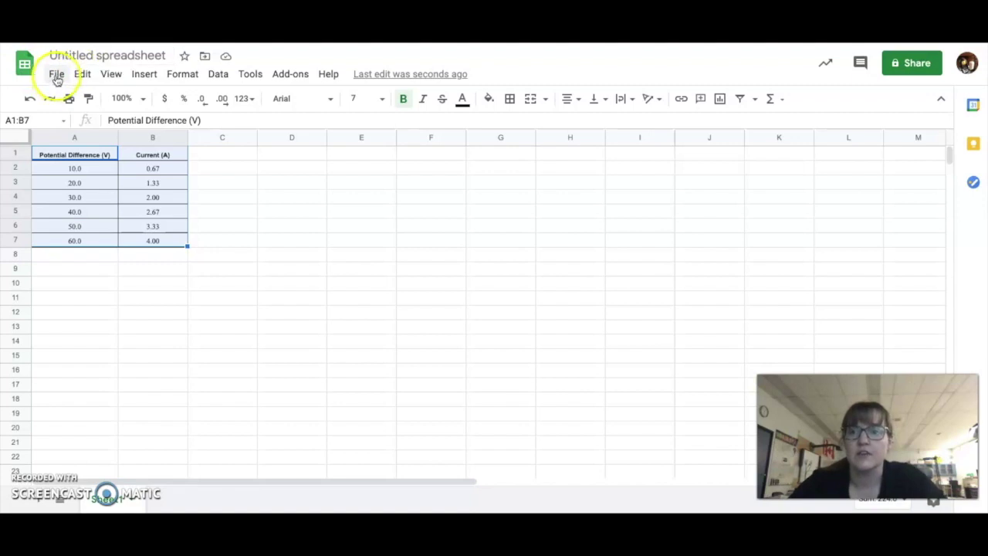
pyautogui.click(57, 76)
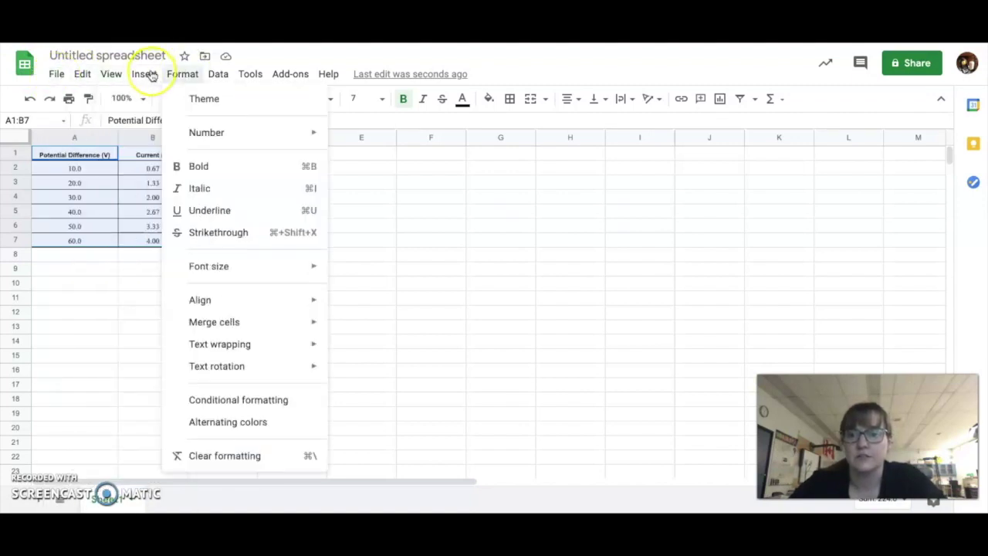
# Insert a scatter chart from A1:B7 and move it to the right of the table
pyautogui.moveTo(152, 76)
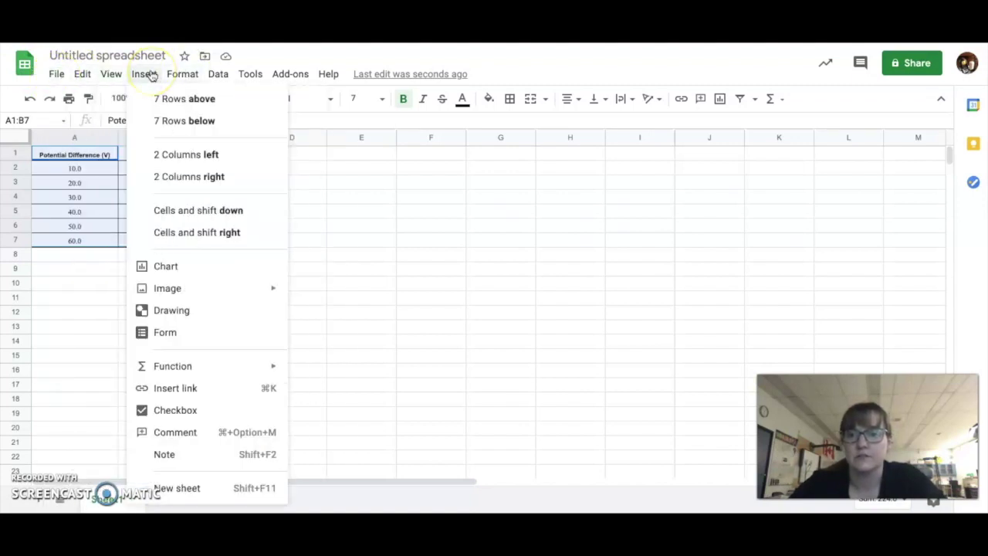
pyautogui.click(163, 266)
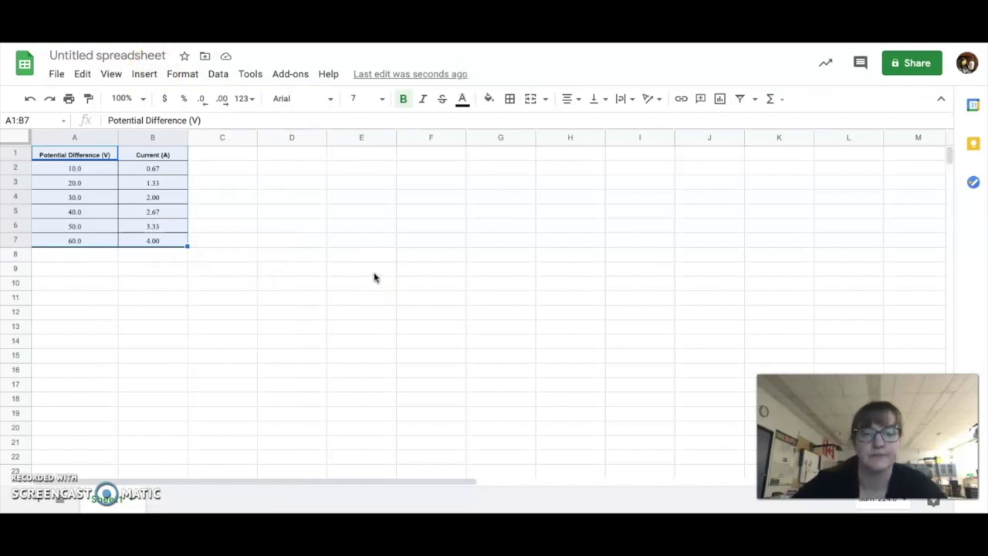
pyautogui.click(461, 250)
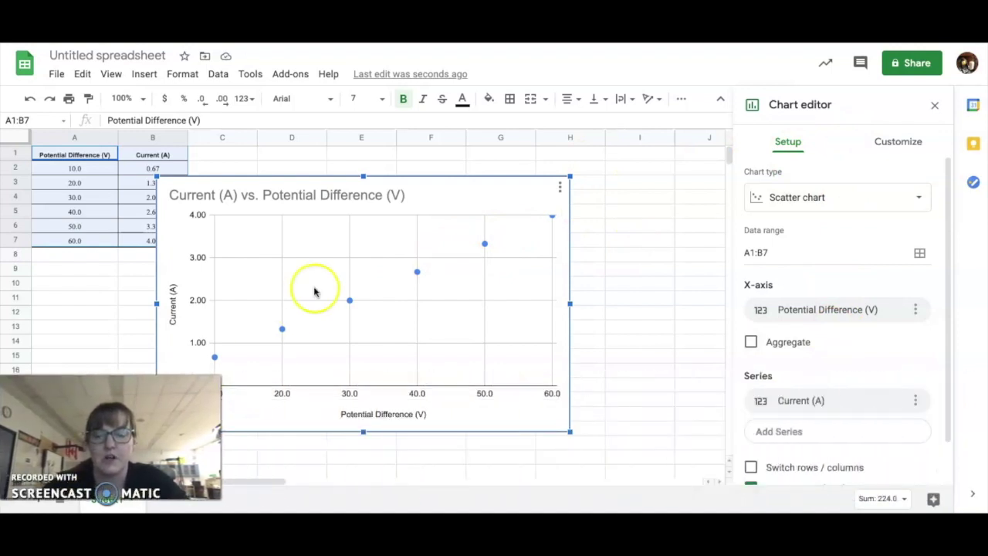
pyautogui.click(344, 182)
pyautogui.moveTo(344, 182); pyautogui.dragTo(425, 174)
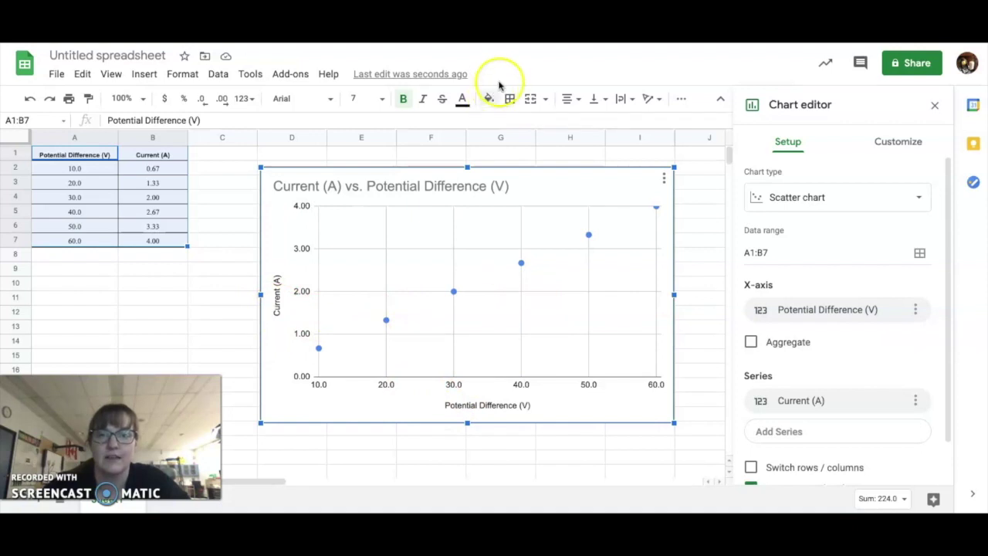
pyautogui.hotkey('ctrl', 'Tab')
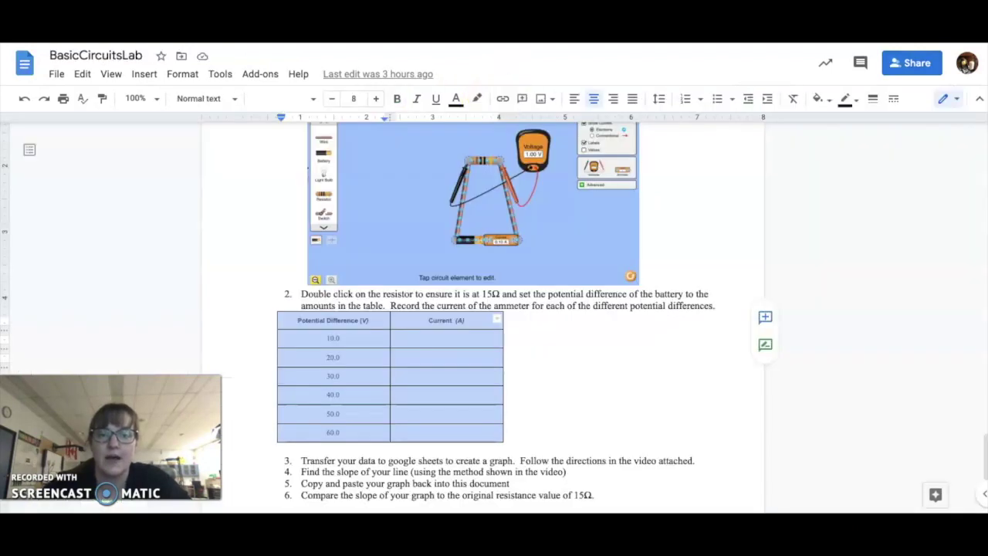
pyautogui.scroll(-2, 371, 369)
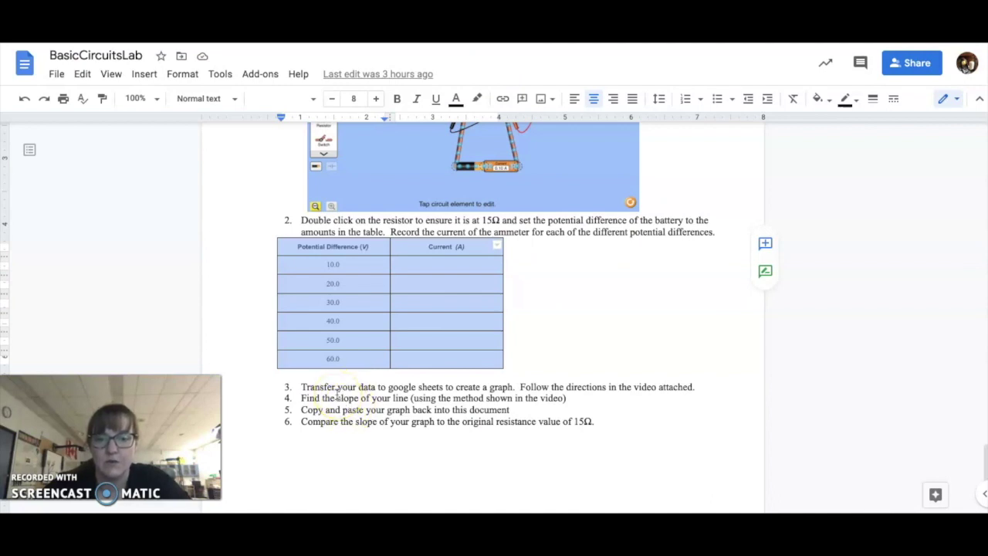
pyautogui.scroll(4, 340, 398)
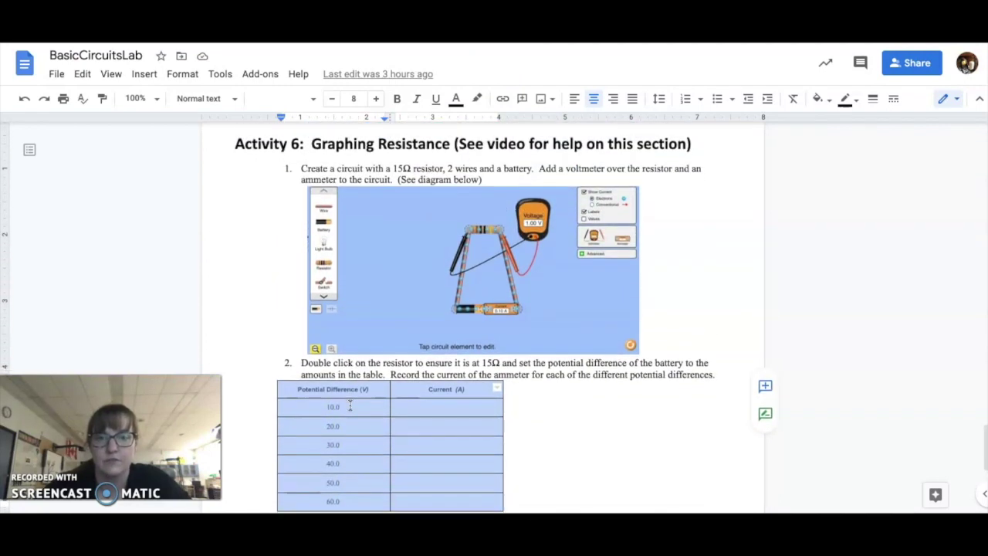
pyautogui.scroll(-3, 350, 406)
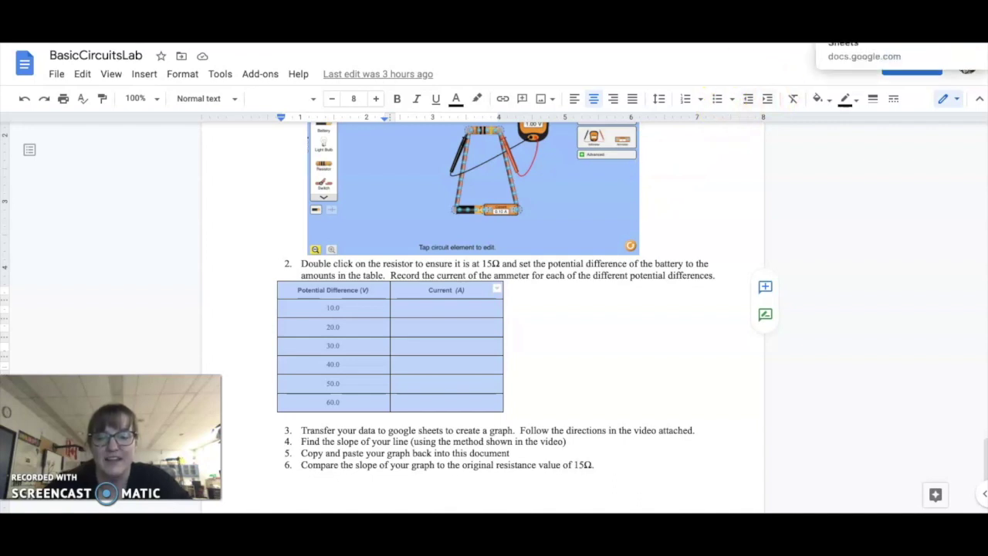
pyautogui.click(856, 39)
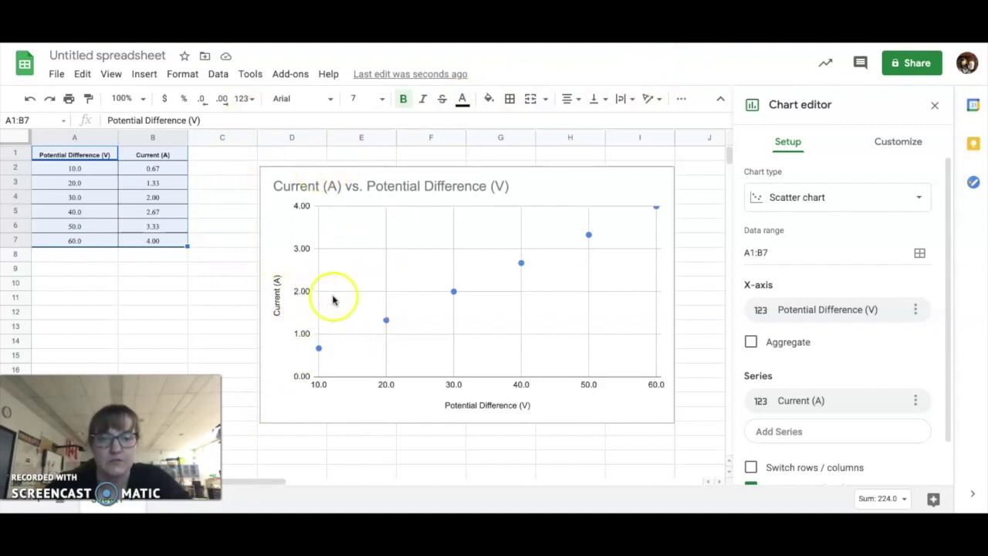
# Set the chart's X-axis to Current (A) and its series to Potential Difference (V)
pyautogui.click(802, 311)
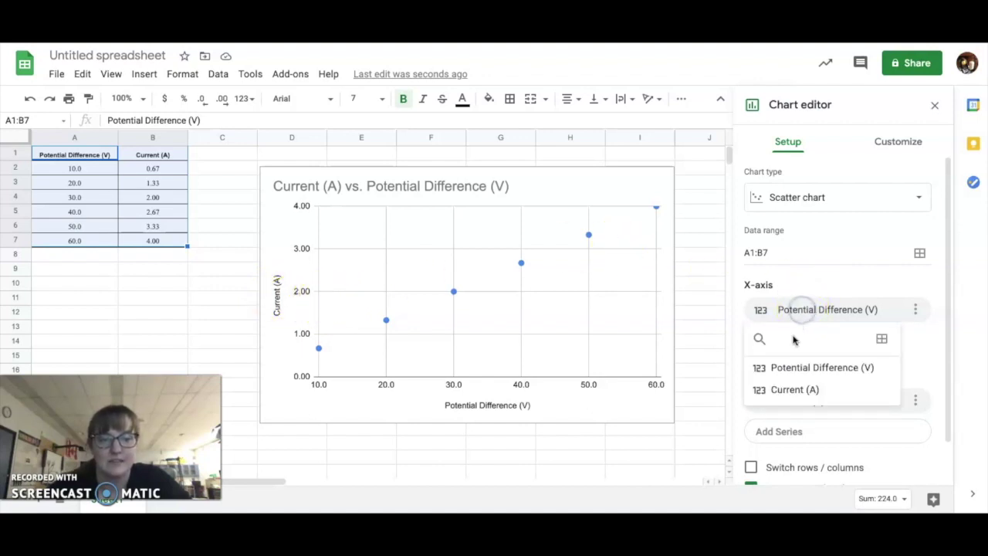
pyautogui.click(783, 392)
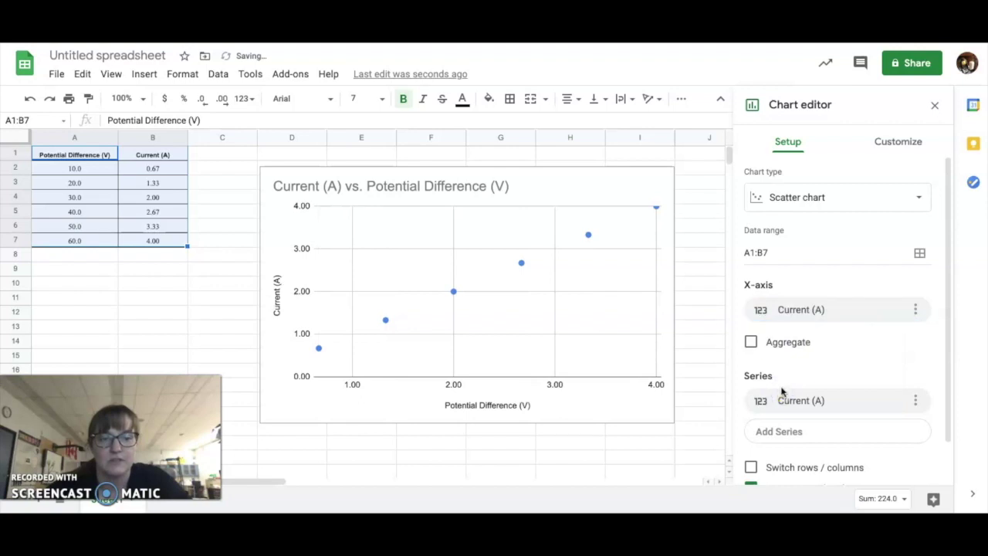
pyautogui.scroll(-1, 789, 364)
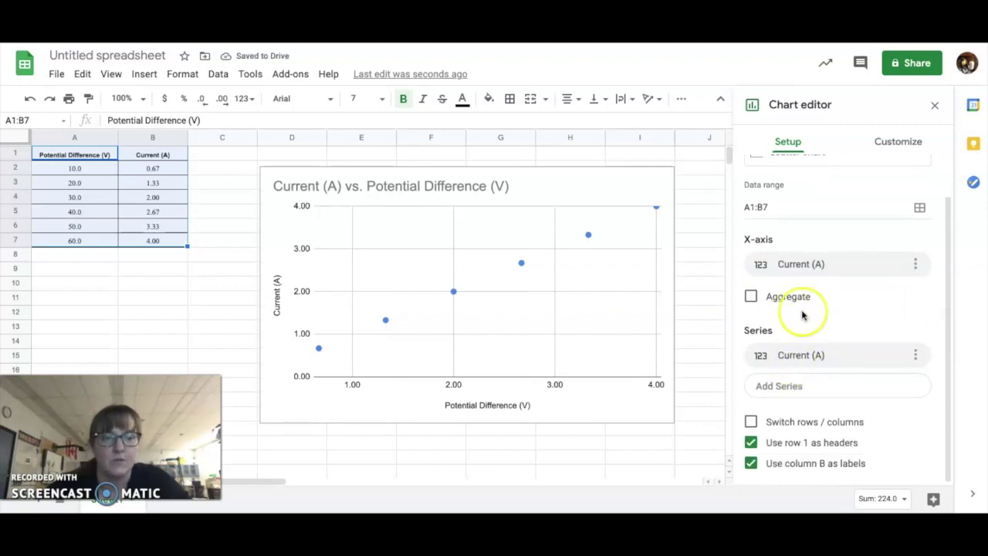
pyautogui.scroll(1, 803, 315)
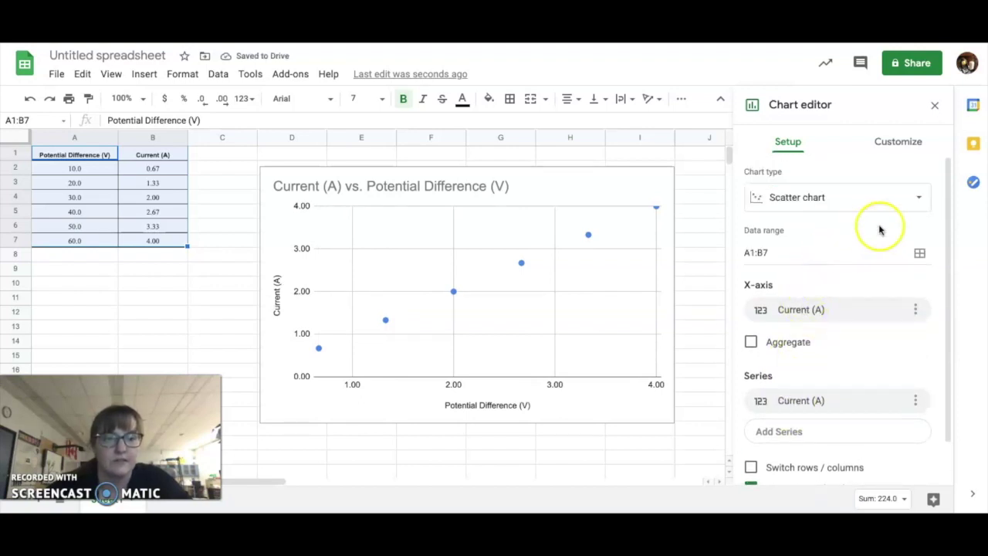
pyautogui.click(783, 398)
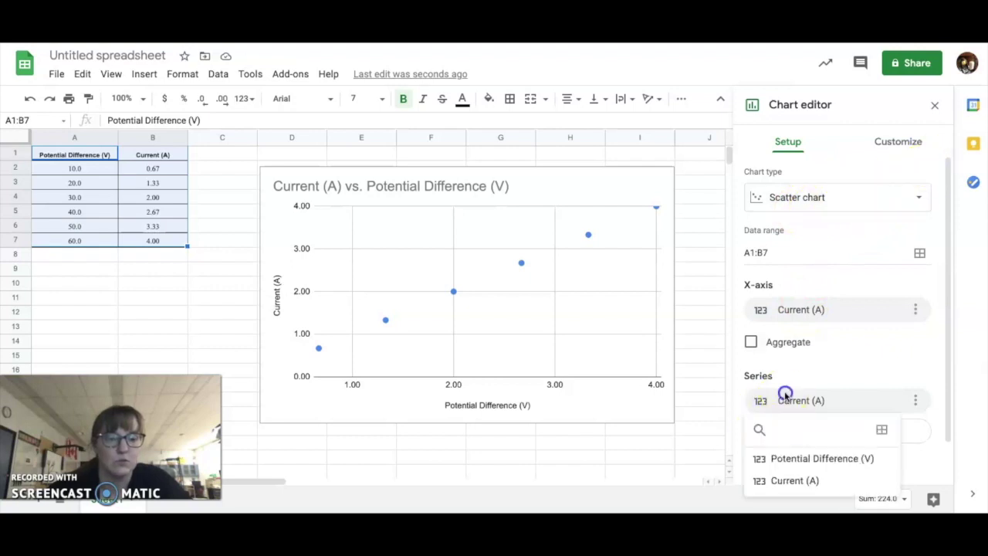
pyautogui.click(774, 458)
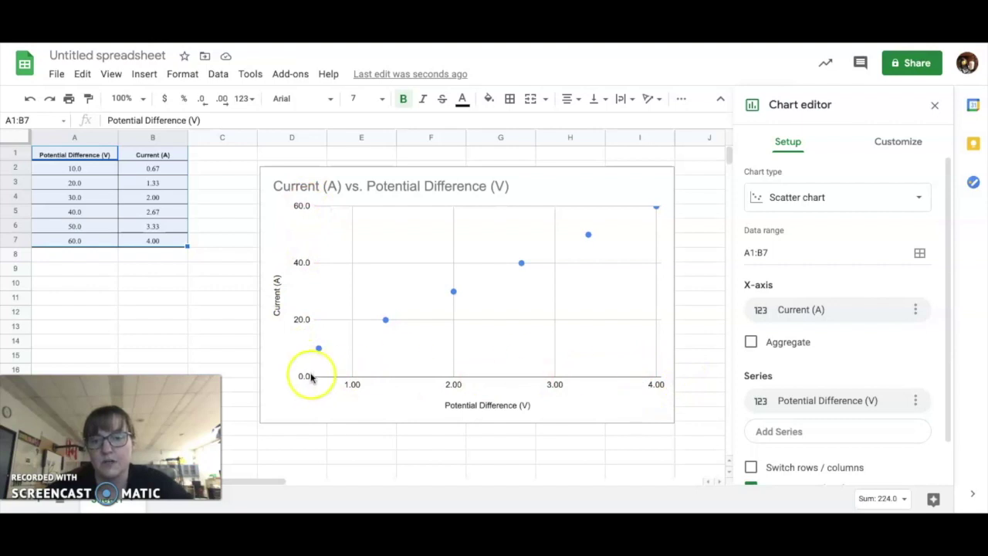
pyautogui.click(275, 297)
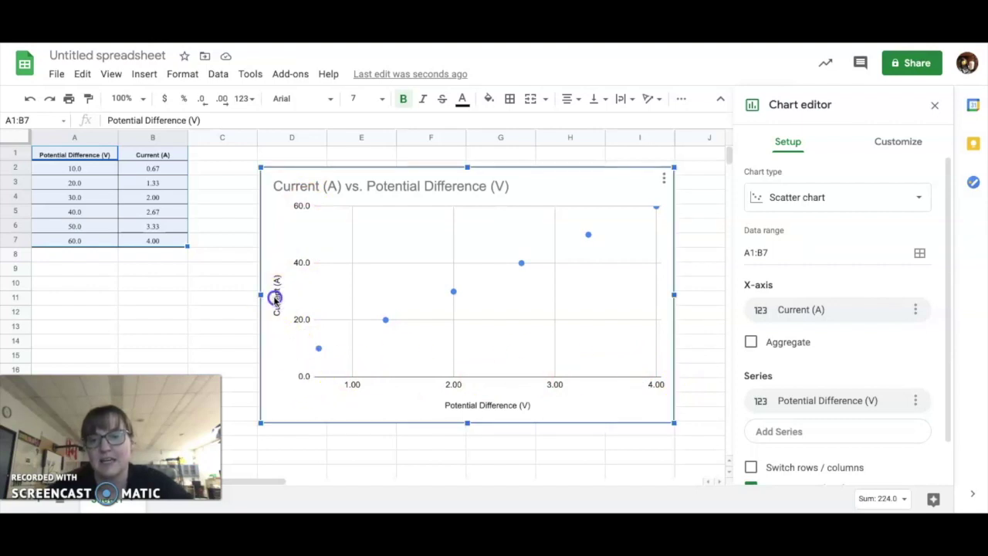
# Retitle the vertical axis 'Potential Difference (V)'
pyautogui.click(275, 297)
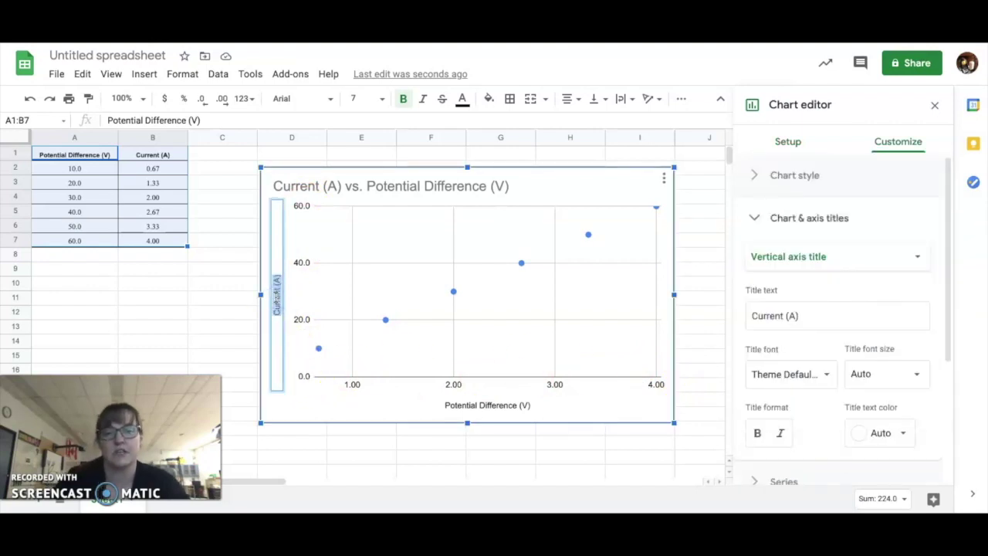
pyautogui.click(304, 303)
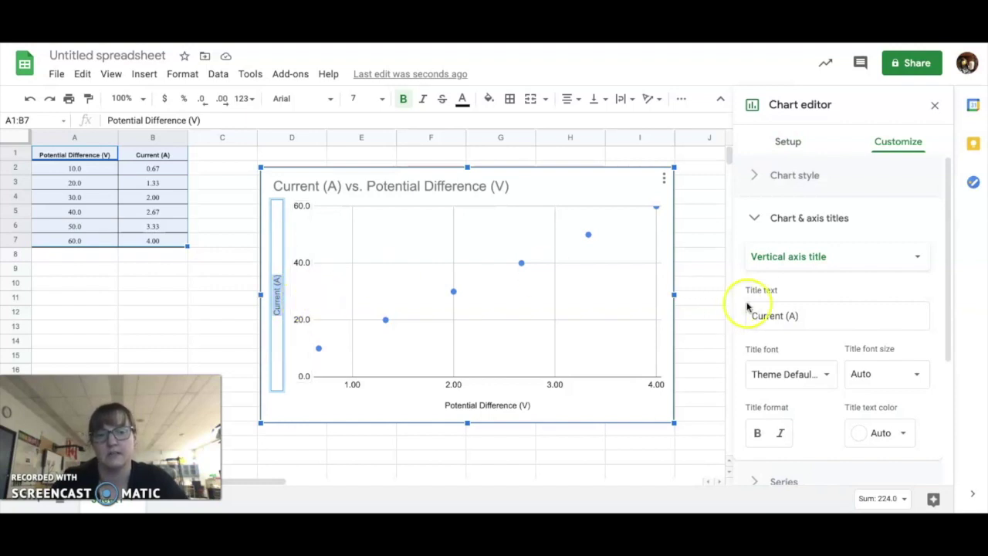
pyautogui.moveTo(821, 313); pyautogui.dragTo(730, 320)
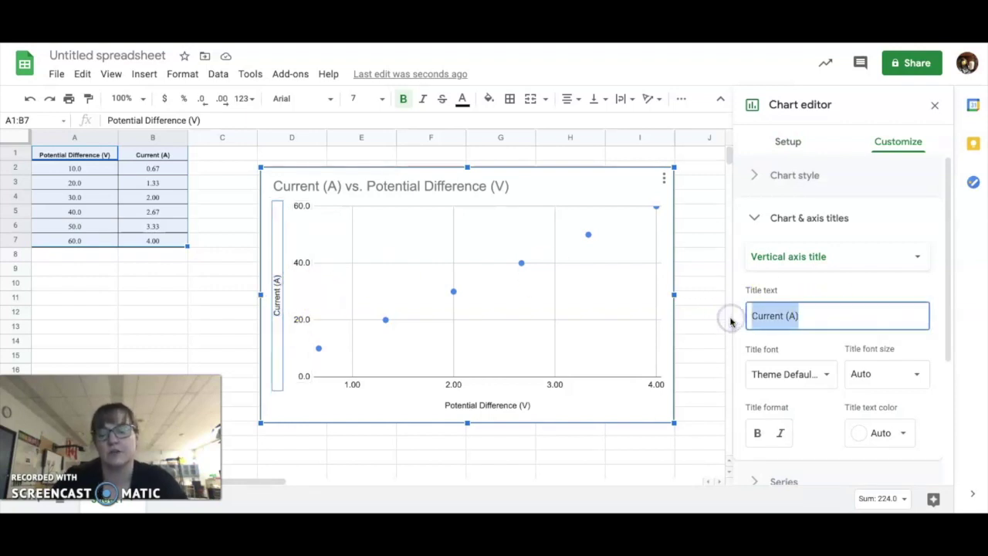
pyautogui.write('Potential Differ')
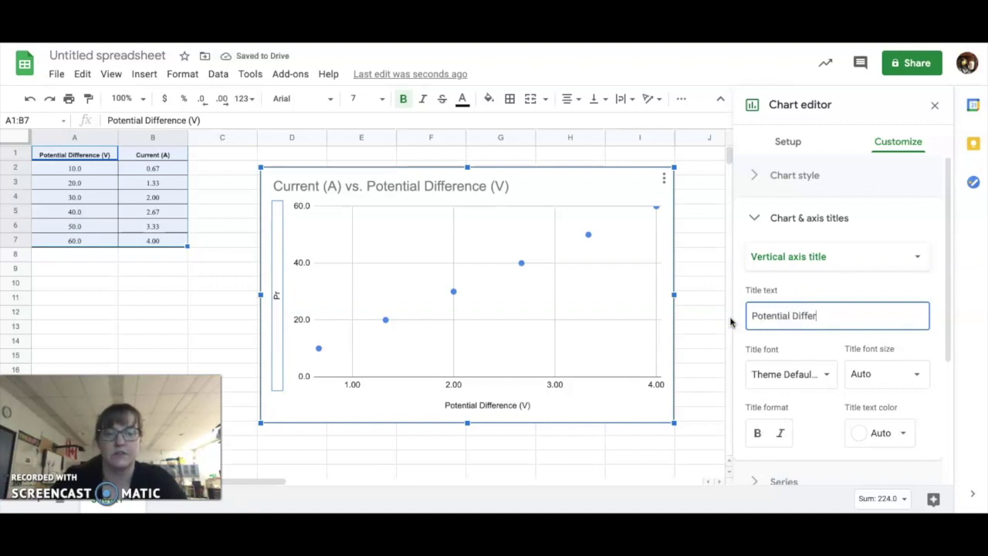
pyautogui.write('ence (V')
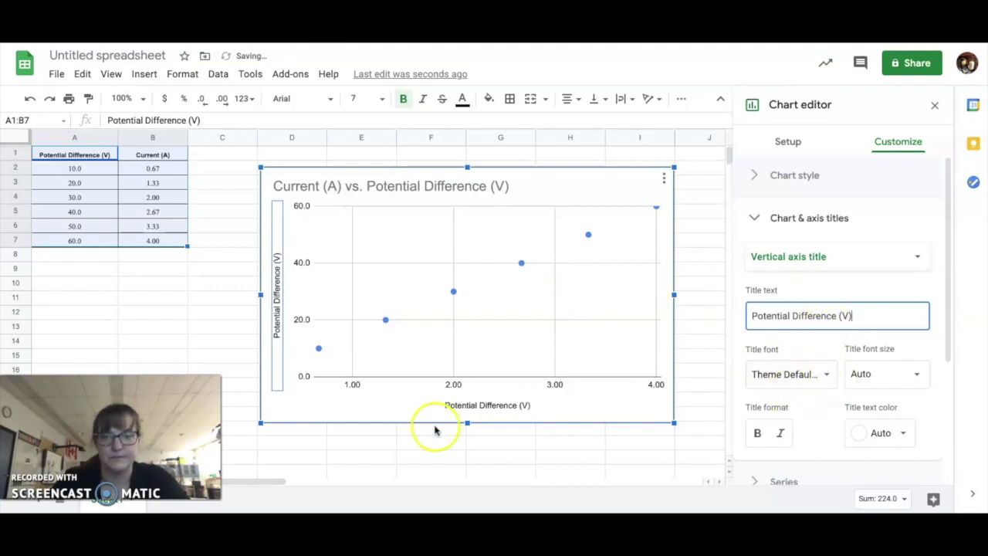
# Retitle the horizontal axis 'Current (A)'
pyautogui.click(467, 407)
pyautogui.click(507, 403)
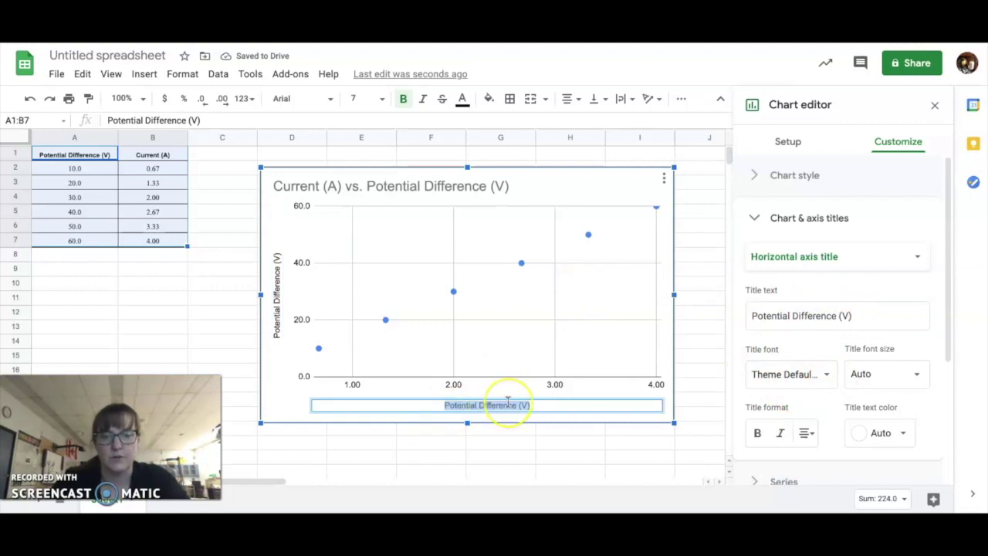
pyautogui.write('Current (A')
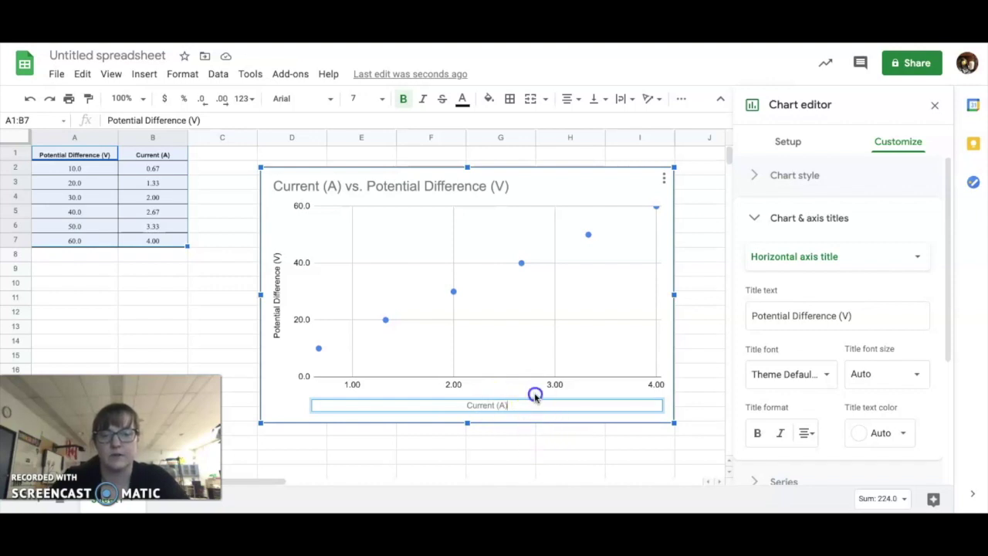
pyautogui.click(525, 426)
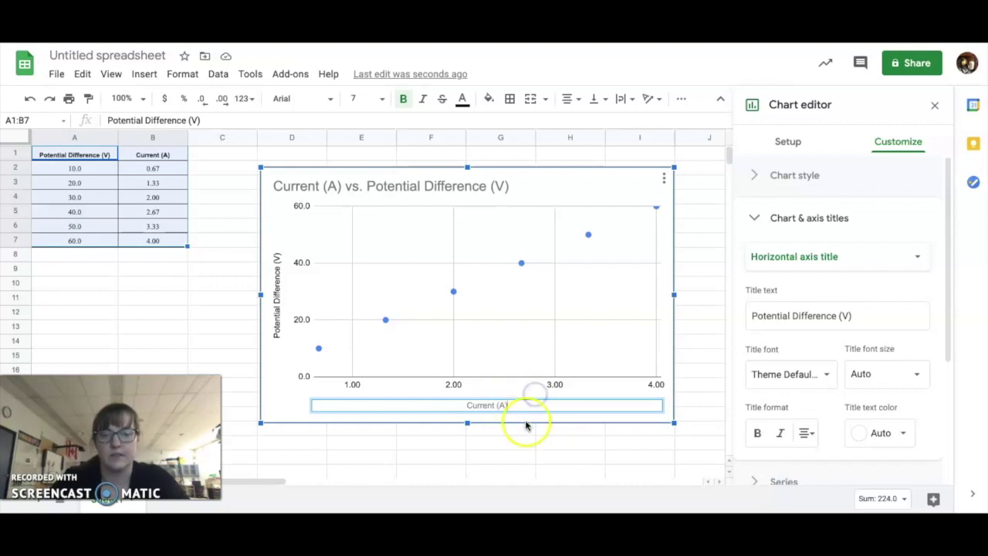
# Change the chart title to 'Potential Difference (V) vs. Current (A)'
pyautogui.doubleClick(430, 186)
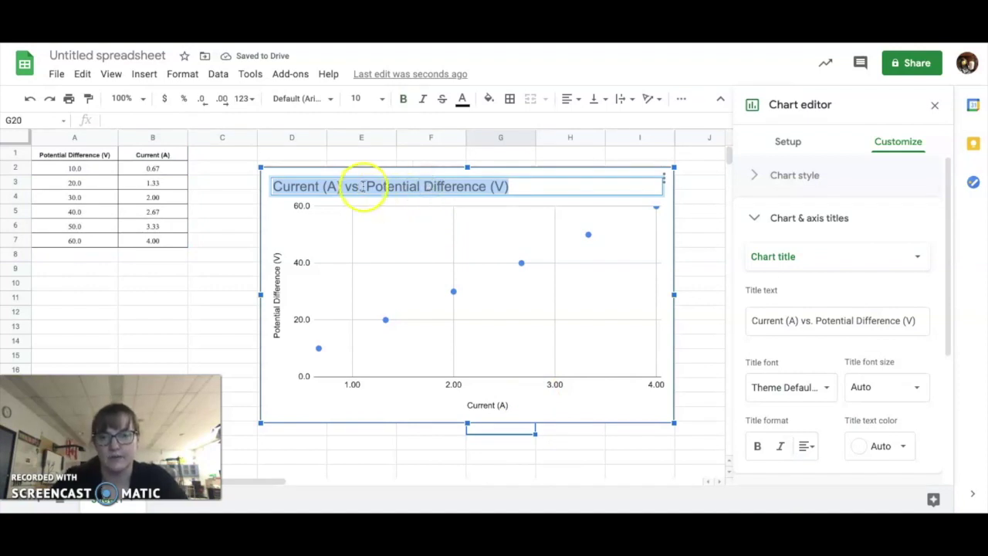
pyautogui.moveTo(362, 186); pyautogui.dragTo(237, 187)
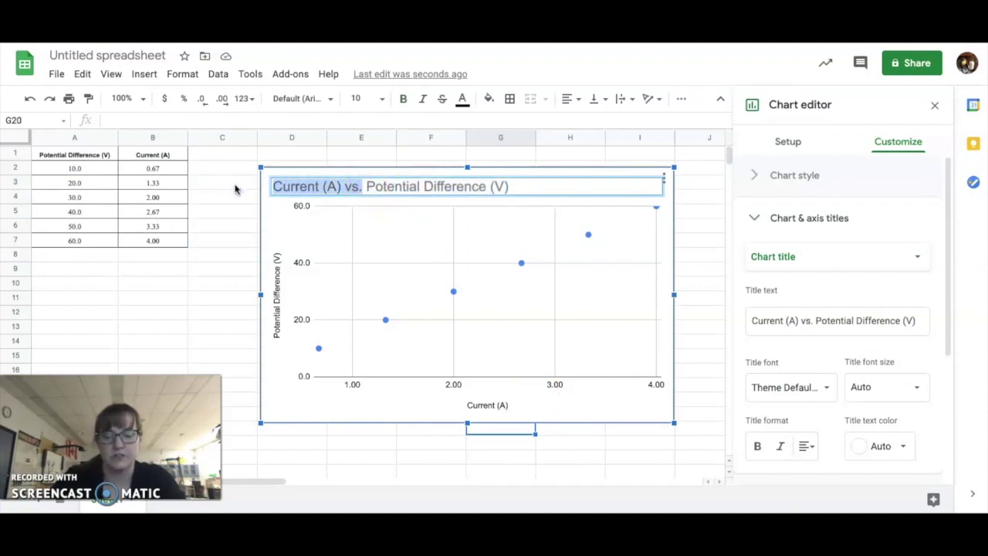
pyautogui.press('BackSpace')
pyautogui.click(272, 183)
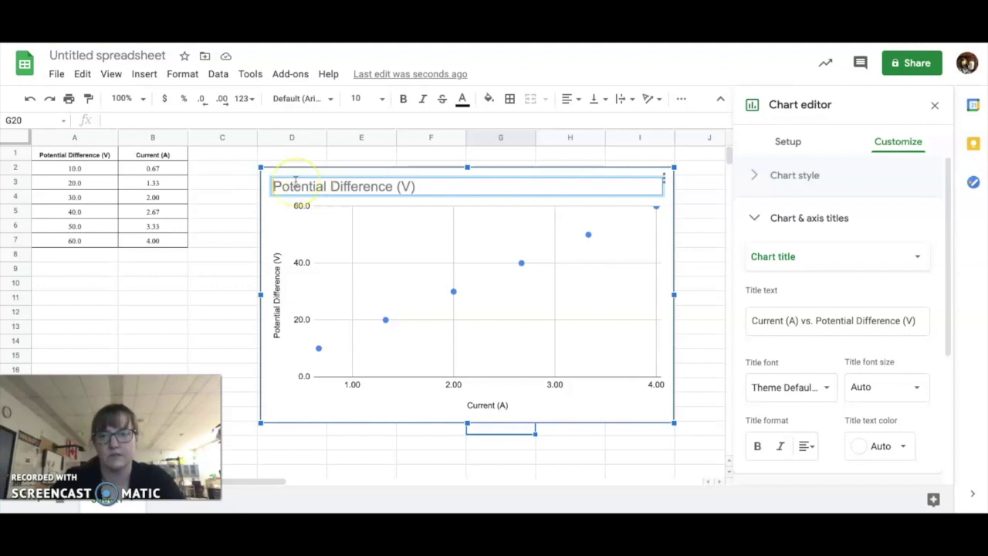
pyautogui.click(425, 186)
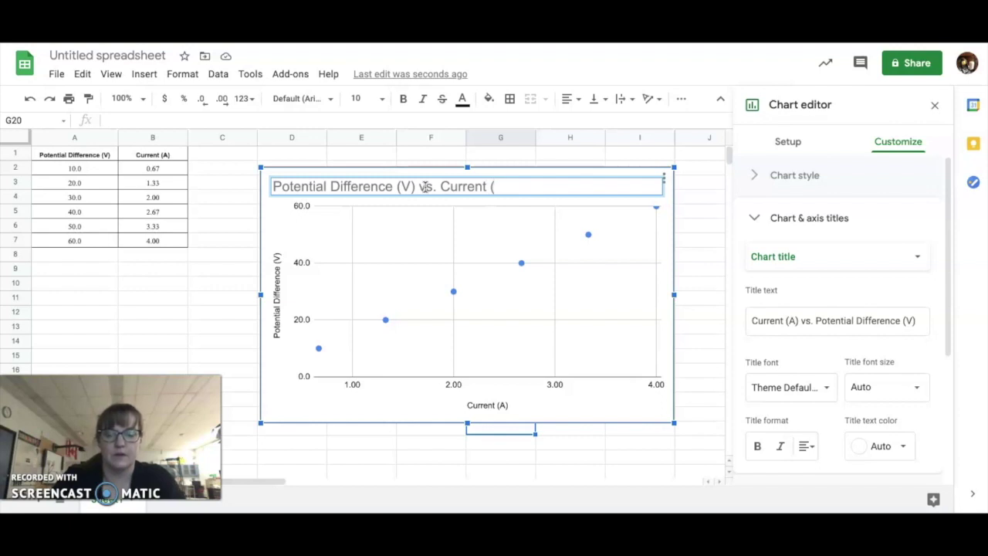
pyautogui.click(420, 193)
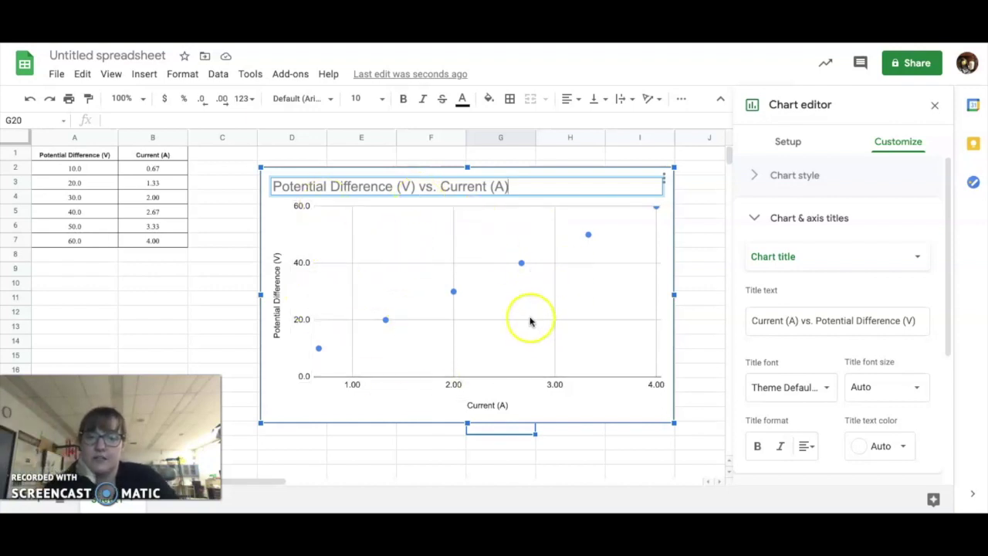
# Enable a linear trendline in the Customize Series settings through the six data points
pyautogui.scroll(-2, 818, 318)
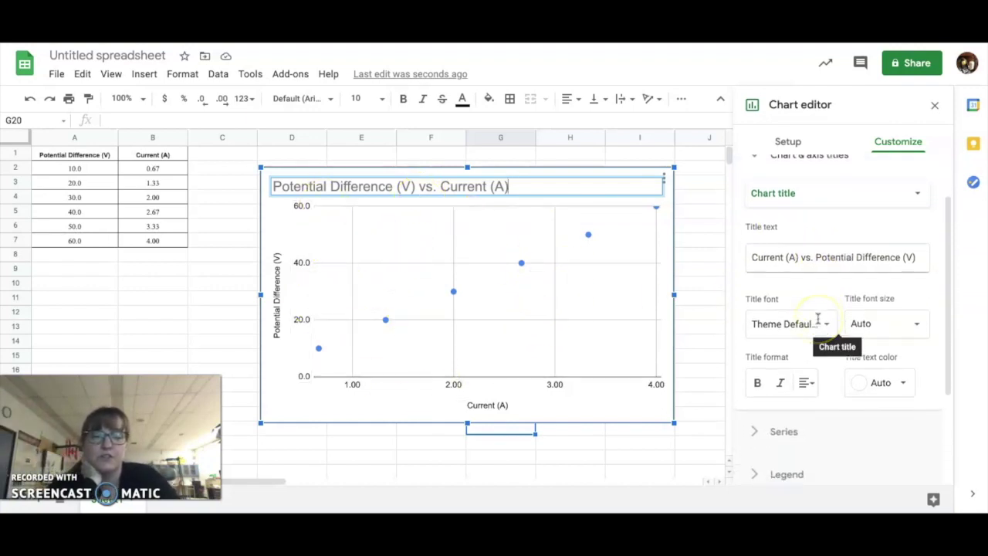
pyautogui.scroll(2, 817, 318)
pyautogui.scroll(-2, 817, 318)
pyautogui.scroll(-3, 817, 318)
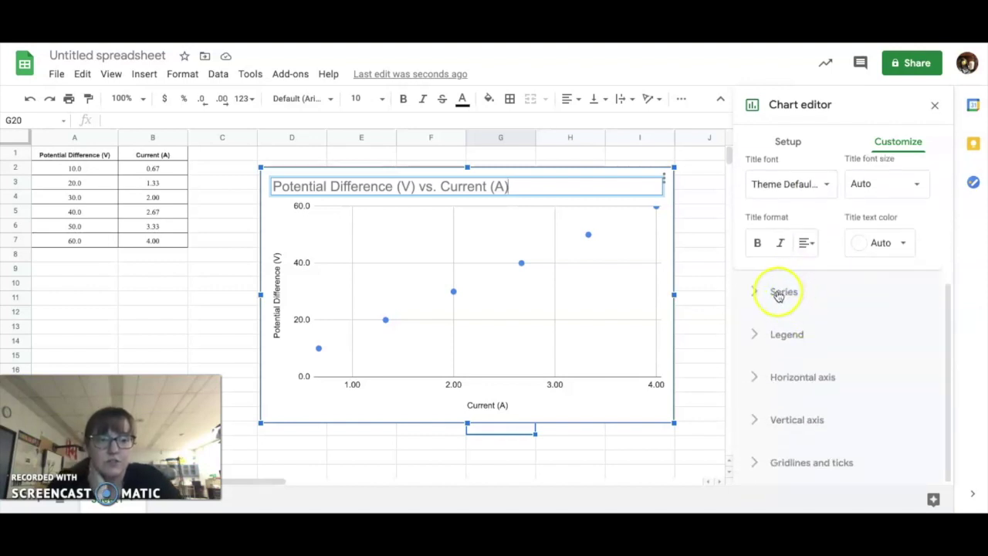
pyautogui.click(777, 294)
pyautogui.scroll(-3, 763, 300)
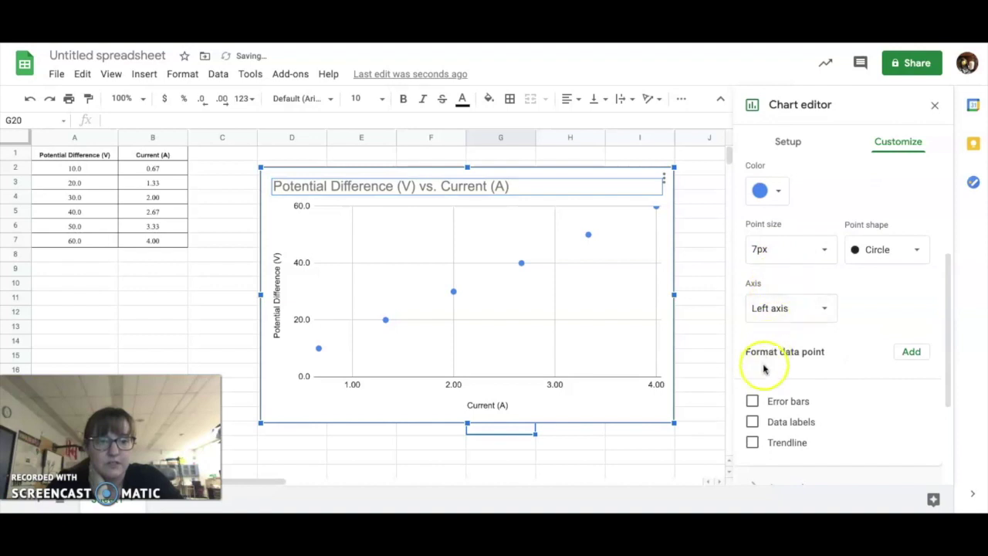
pyautogui.click(752, 442)
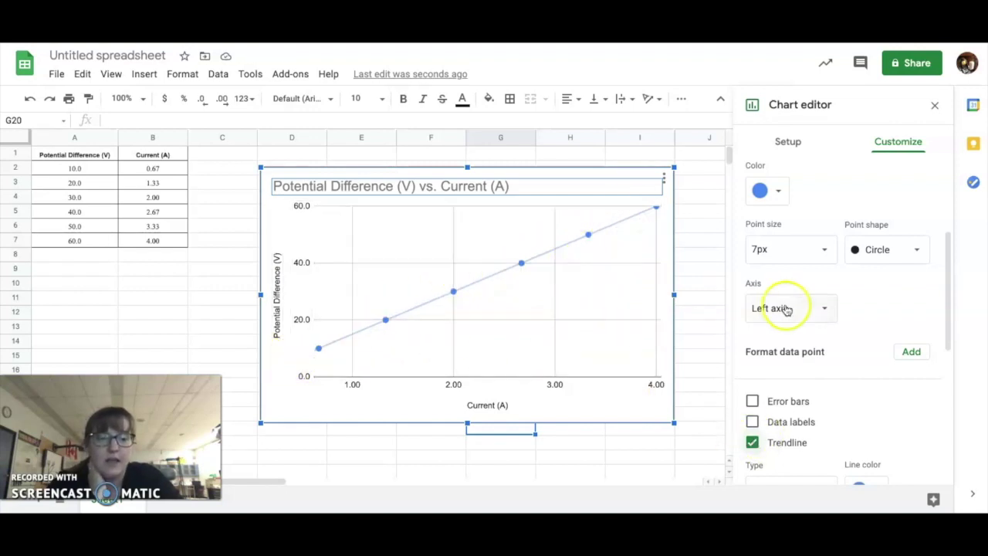
pyautogui.scroll(-5, 786, 310)
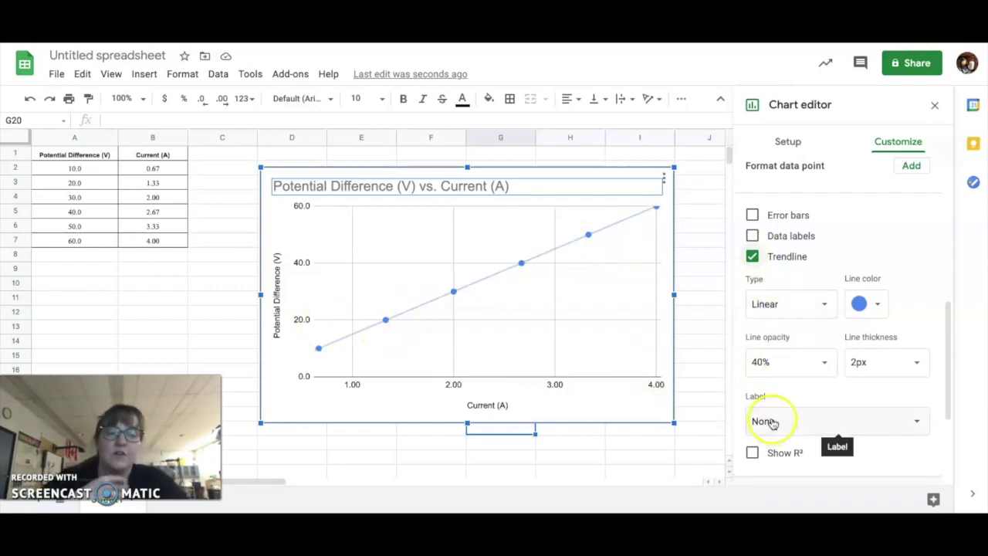
pyautogui.scroll(-3, 772, 423)
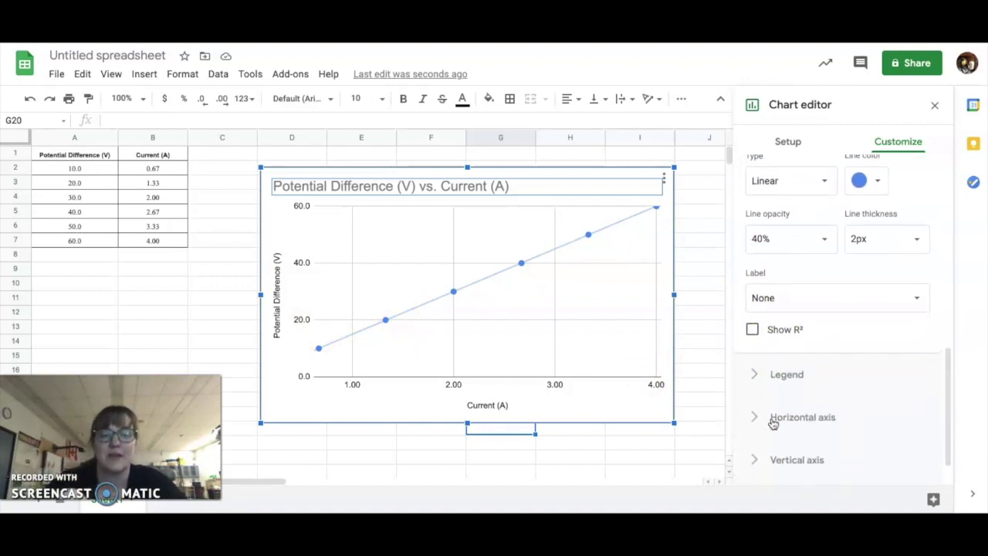
# Turn on minor gridlines, major ticks and minor ticks for the horizontal axis
pyautogui.scroll(-2, 772, 422)
pyautogui.click(773, 463)
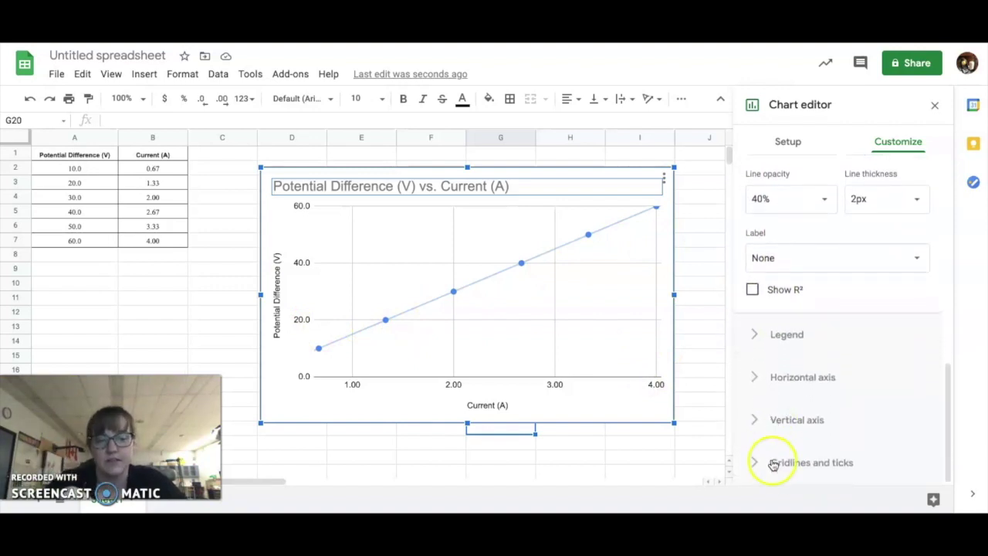
pyautogui.click(772, 463)
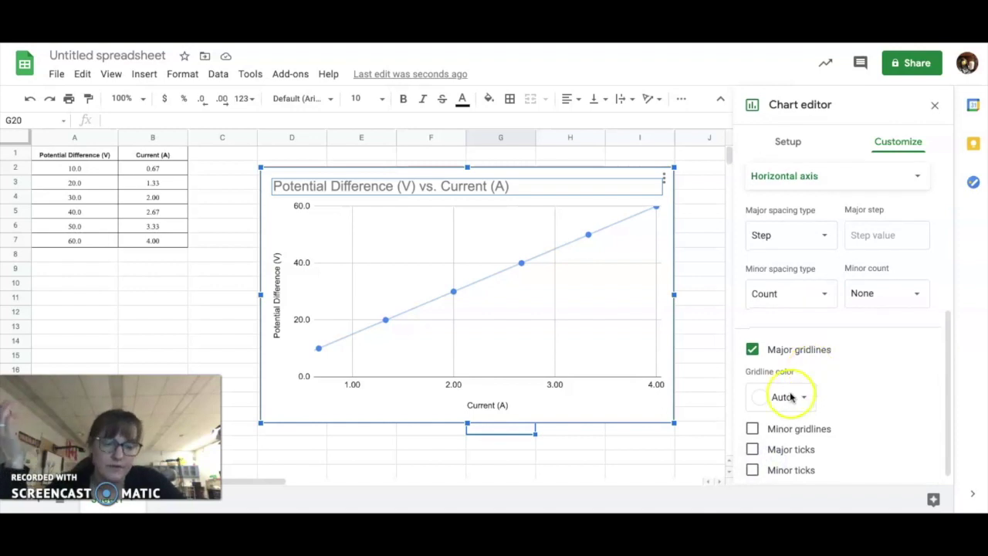
pyautogui.click(752, 429)
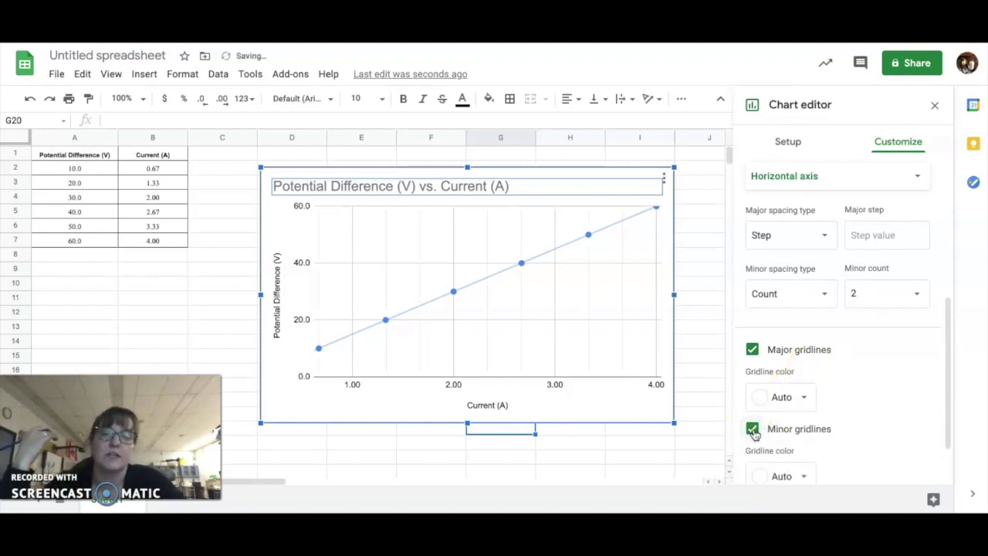
pyautogui.scroll(-1, 752, 460)
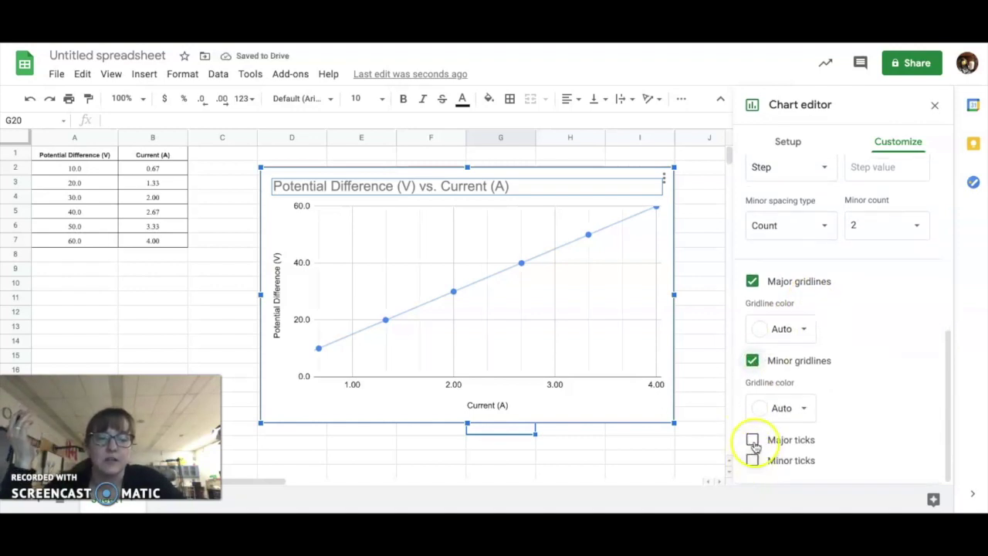
pyautogui.click(752, 440)
pyautogui.scroll(-2, 750, 458)
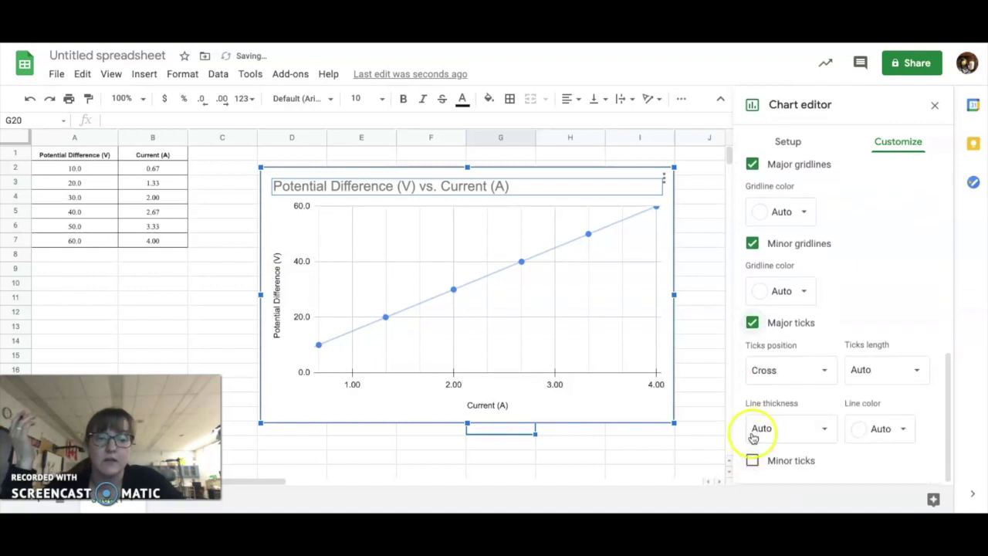
pyautogui.click(752, 461)
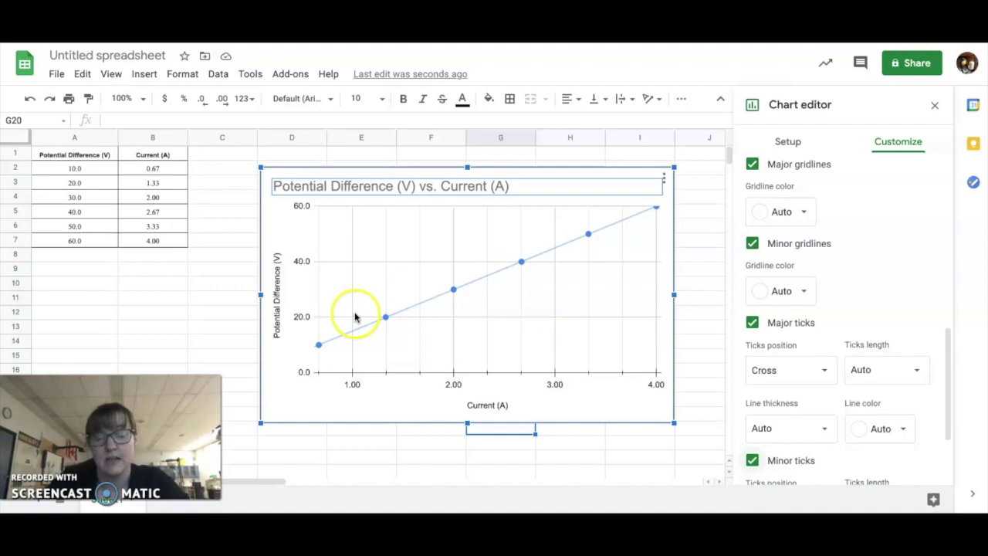
pyautogui.scroll(-1, 894, 265)
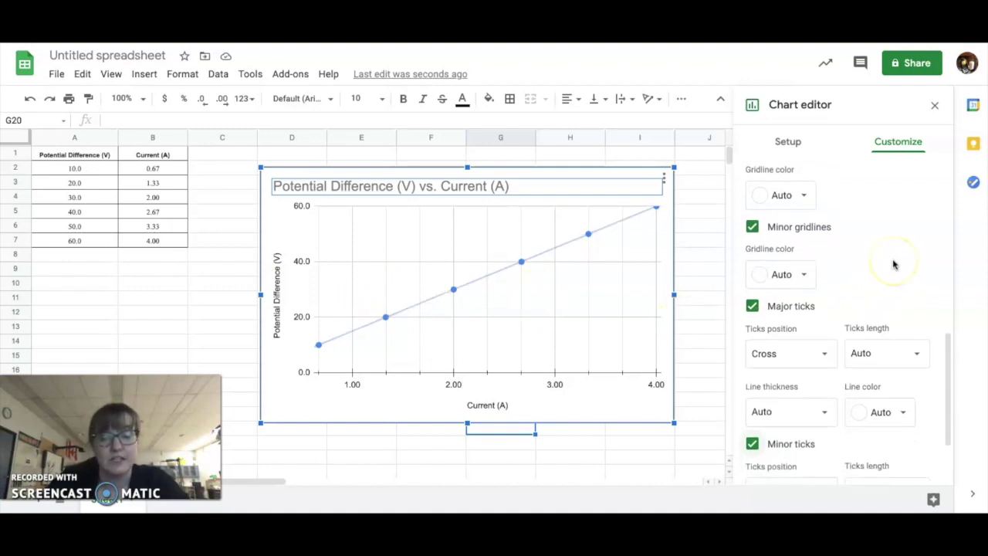
pyautogui.scroll(-2, 894, 265)
pyautogui.scroll(-2, 894, 265)
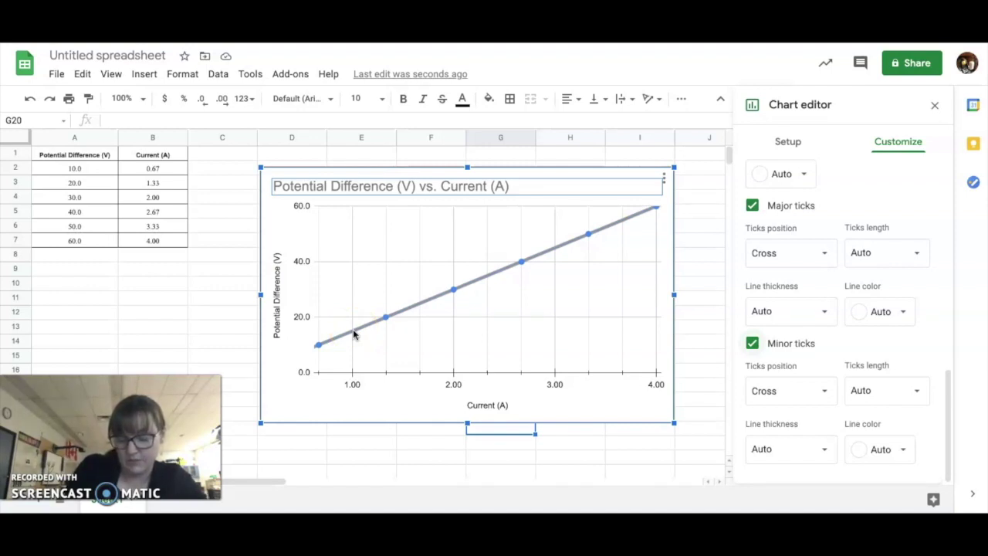
pyautogui.click(340, 331)
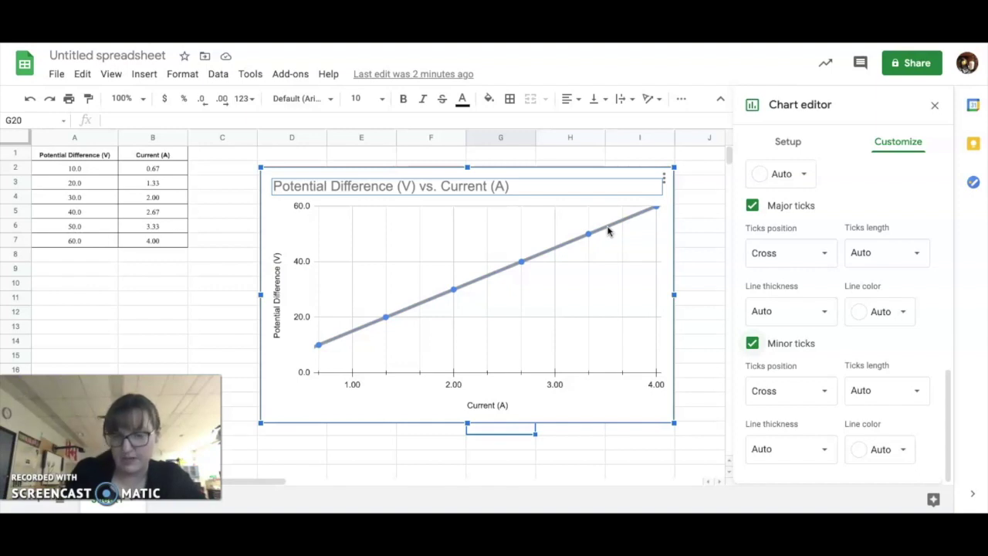
pyautogui.click(298, 242)
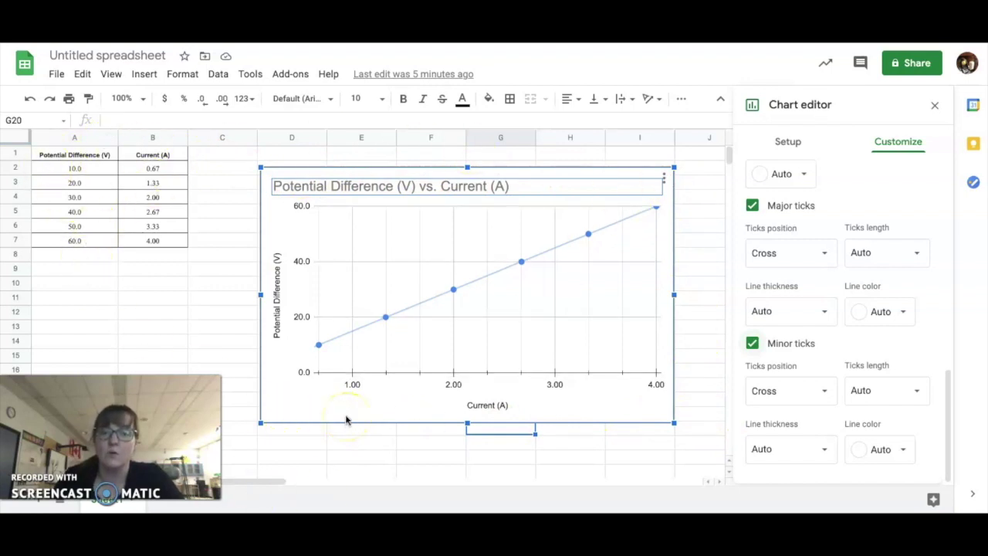
# Dismiss the chart's context menu and close the chart editor by clicking an empty cell
pyautogui.rightClick(291, 229)
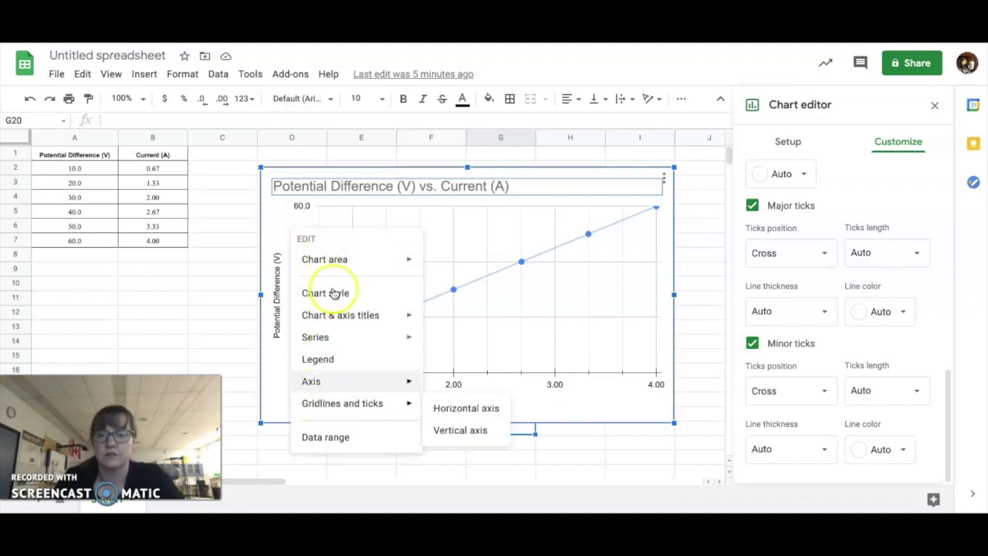
pyautogui.click(110, 283)
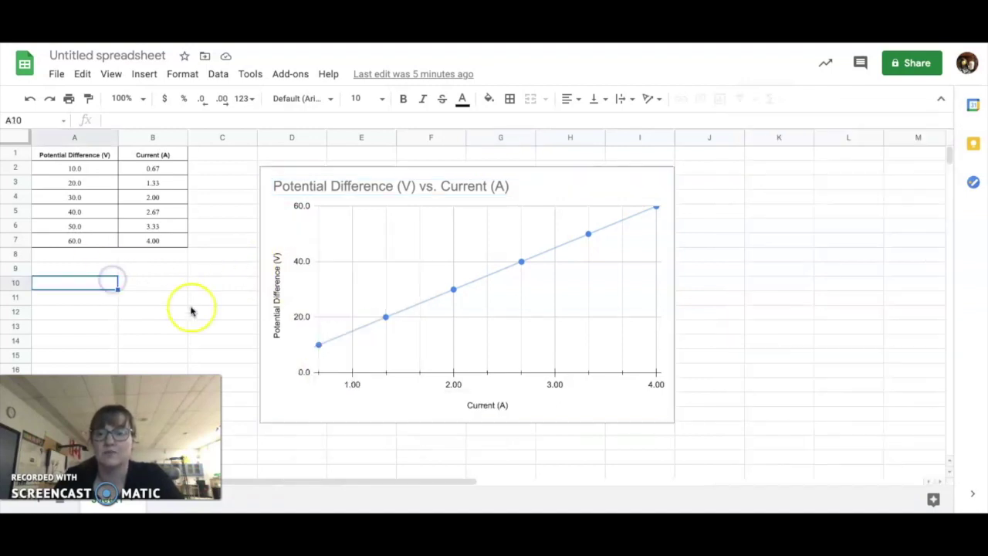